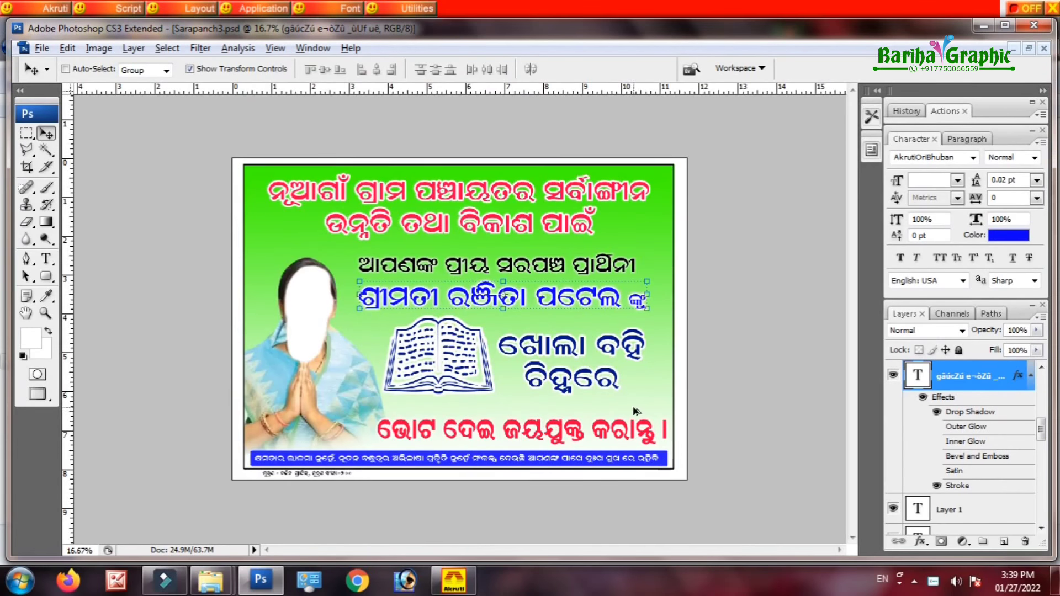
# Step: Fit the green Sarapanch3 poster to the window, then zoom out
pyautogui.hotkey('ctrl', '0')
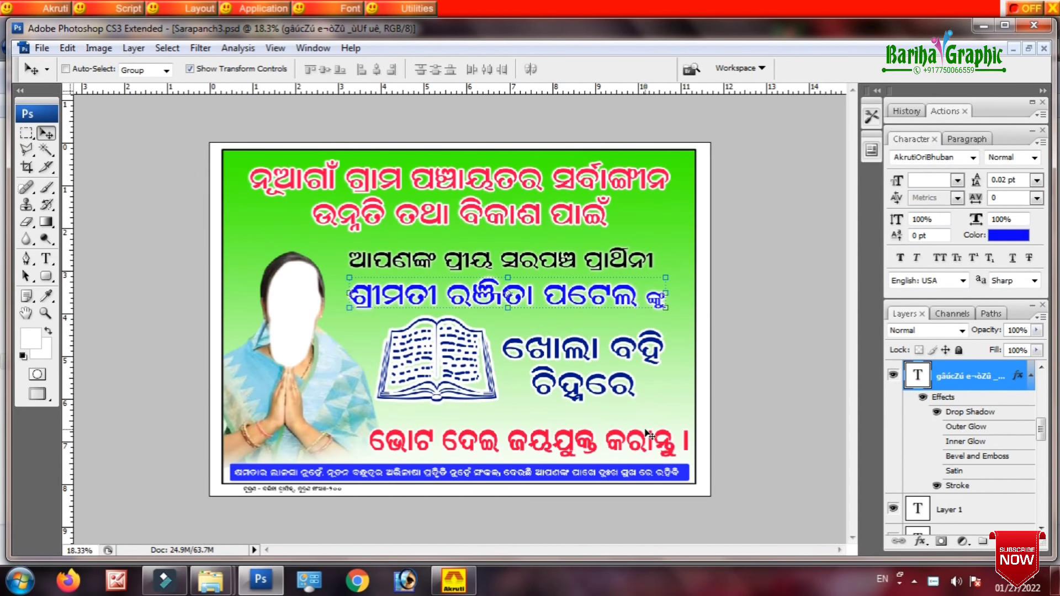
pyautogui.scroll(-1, 648, 435)
pyautogui.scroll(-1, 718, 332)
pyautogui.scroll(-1, 690, 227)
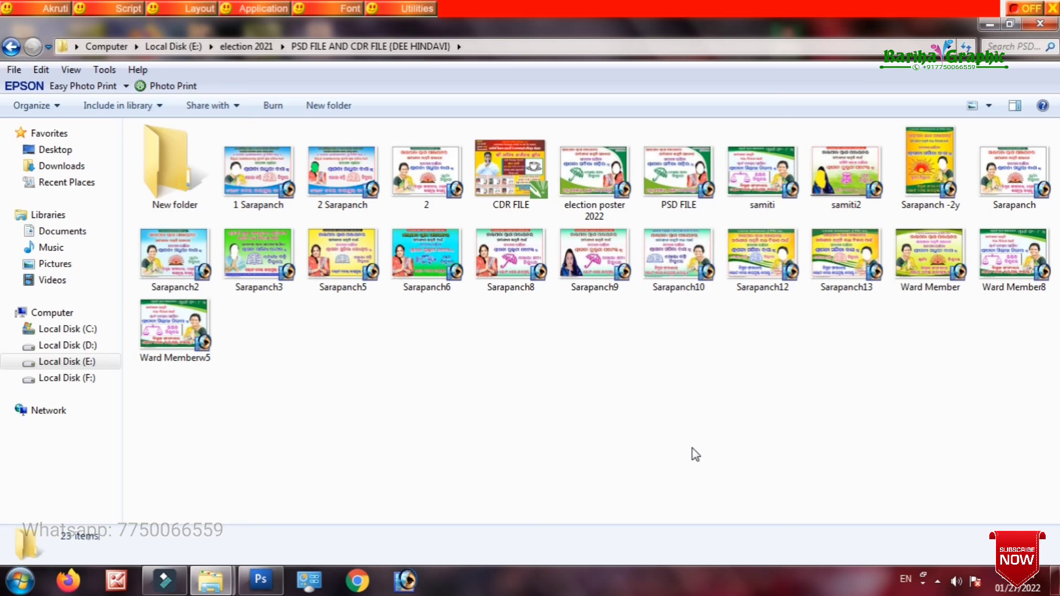
# Step: Copy the Sarapanch3 poster file, select all the poster files, and return to Photoshop
pyautogui.click(253, 276)
pyautogui.rightClick(256, 288)
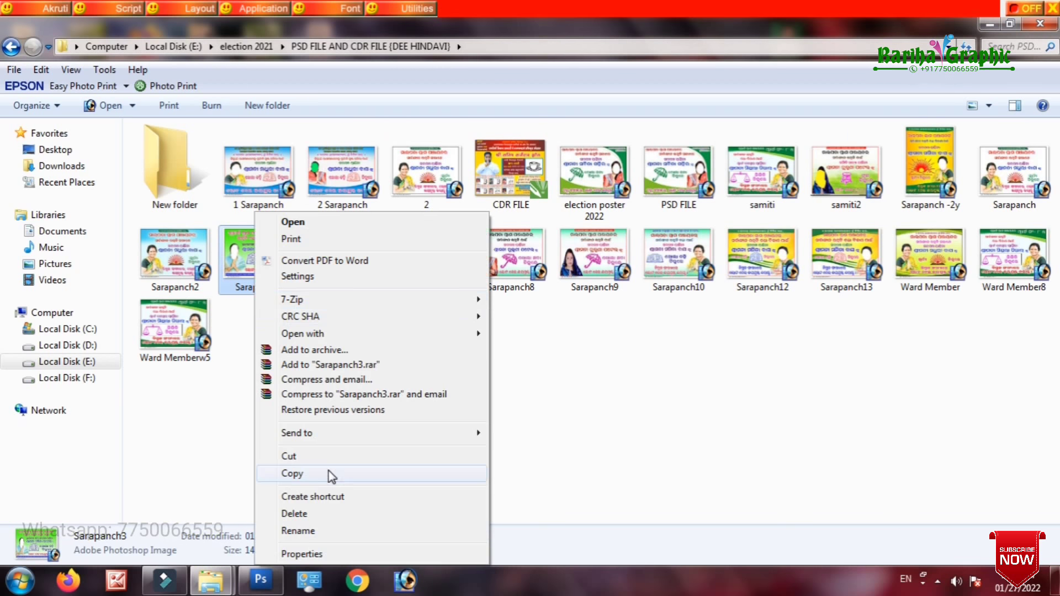
pyautogui.click(331, 477)
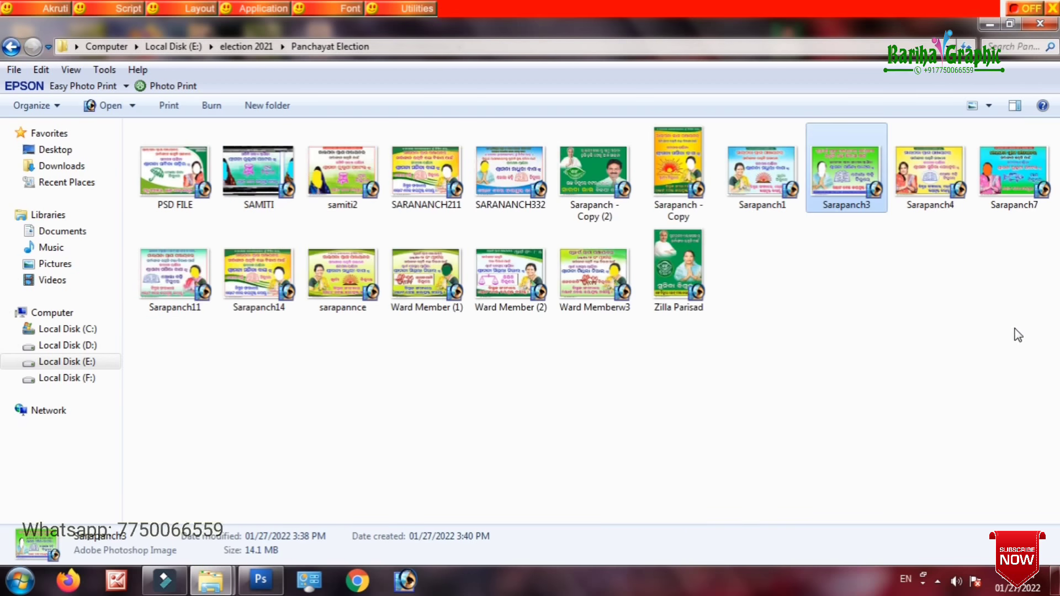
pyautogui.moveTo(1027, 324); pyautogui.dragTo(138, 127)
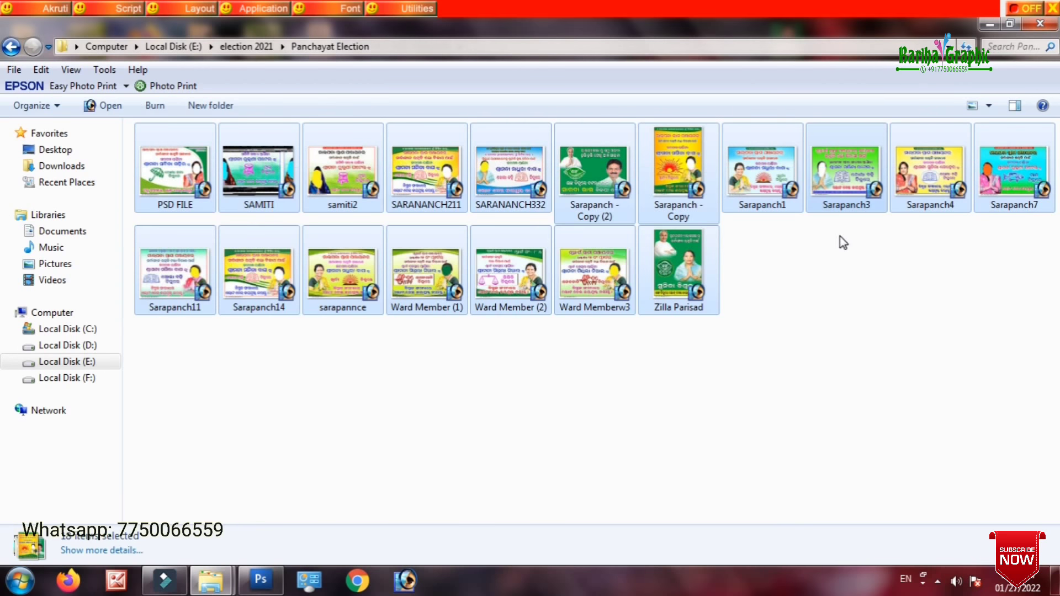
pyautogui.click(261, 580)
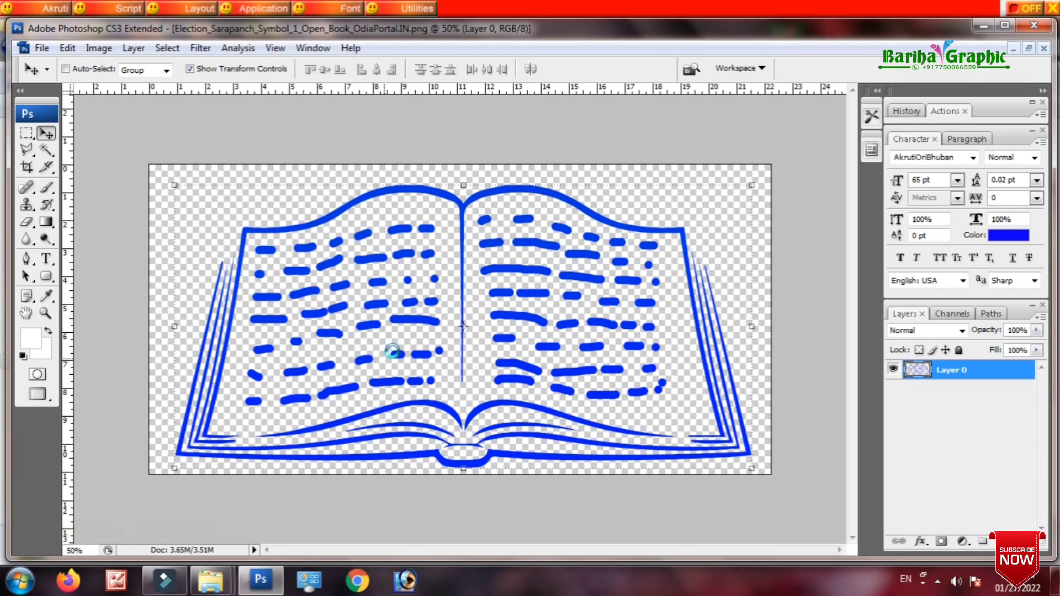
# Step: Hide and restore the panels, and dismiss the missing-fonts warnings for Sarapanch3 and Sarapanch4
pyautogui.press('Tab')
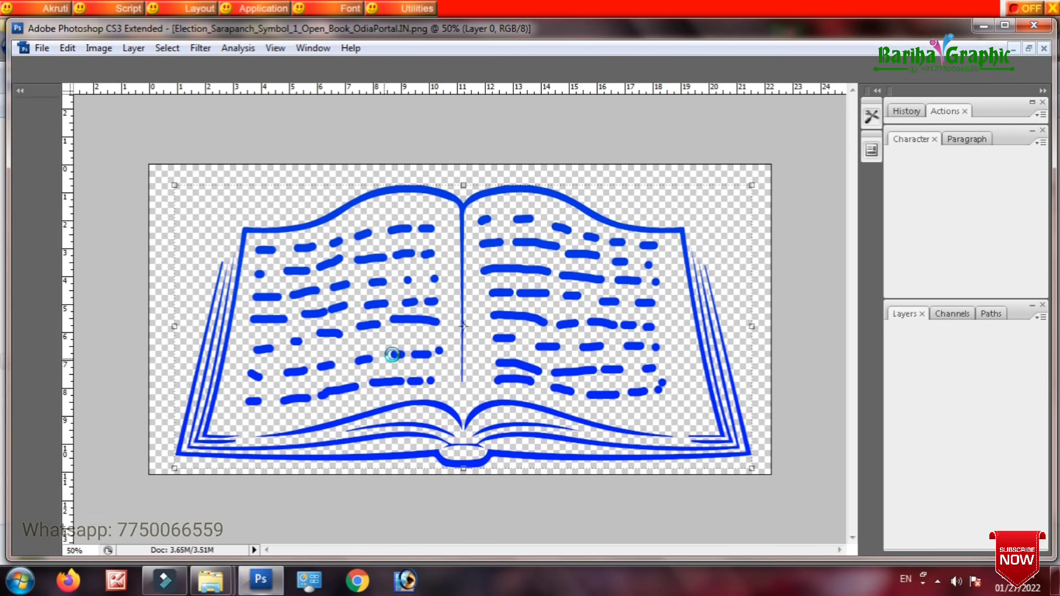
pyautogui.press('Tab')
pyautogui.click(535, 244)
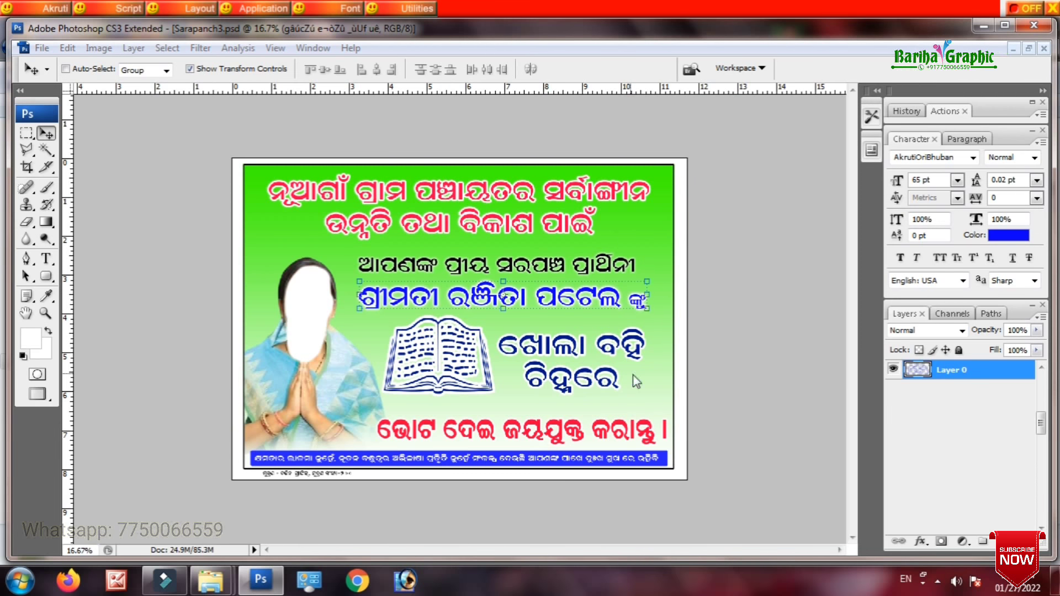
pyautogui.press('Return')
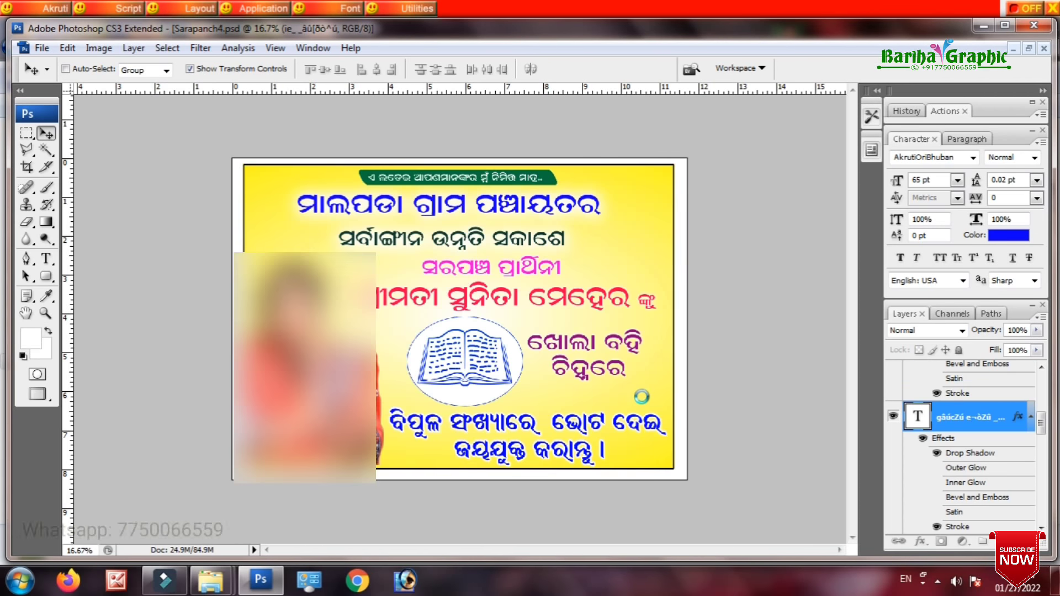
pyautogui.click(938, 587)
pyautogui.click(607, 371)
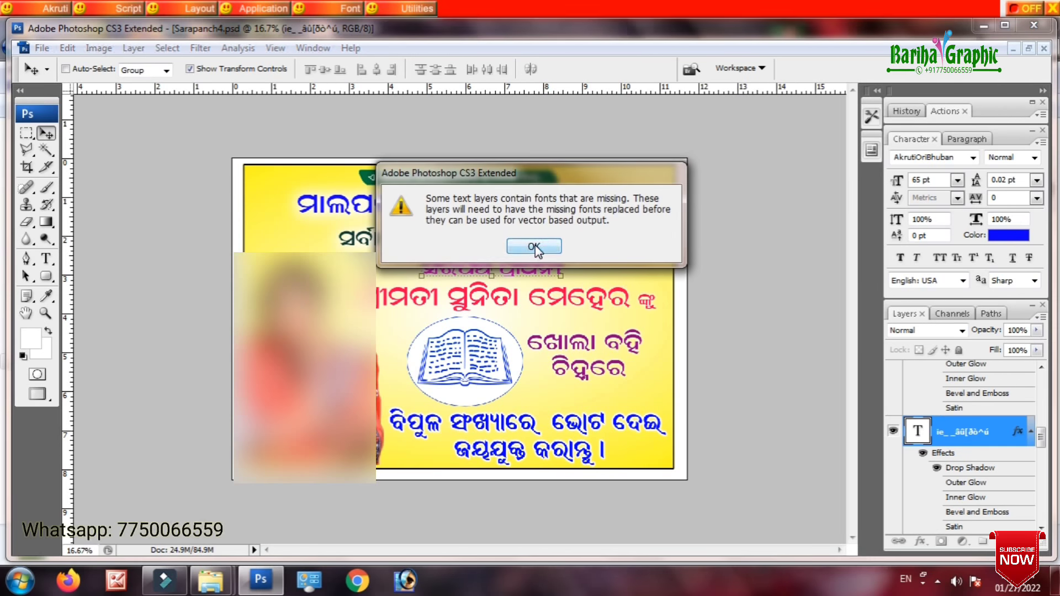
pyautogui.click(536, 248)
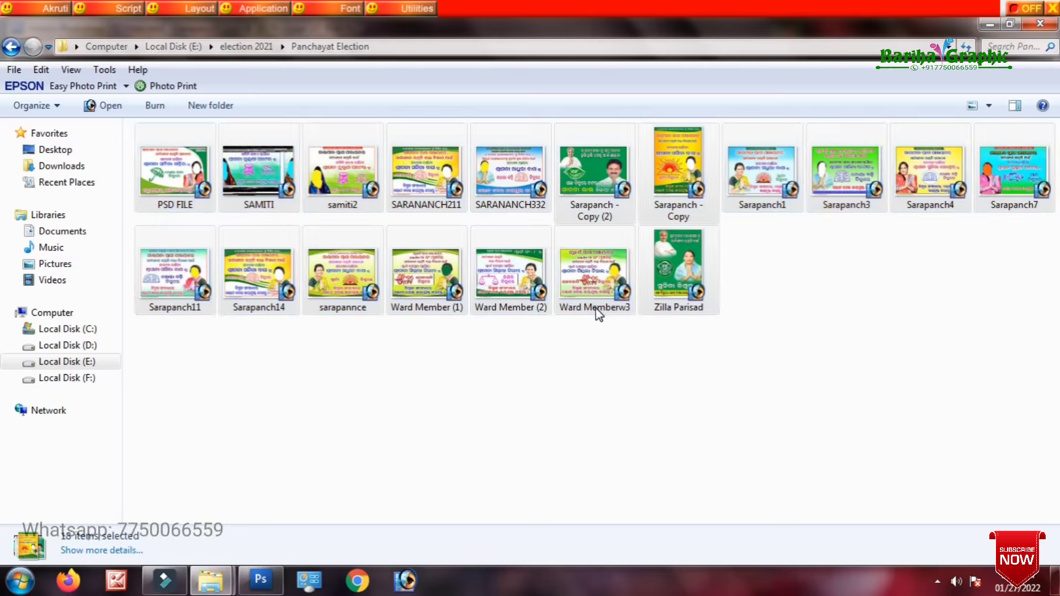
# Step: Continue opening the selected Panchayat Election PSD files in Photoshop
pyautogui.press('Return')
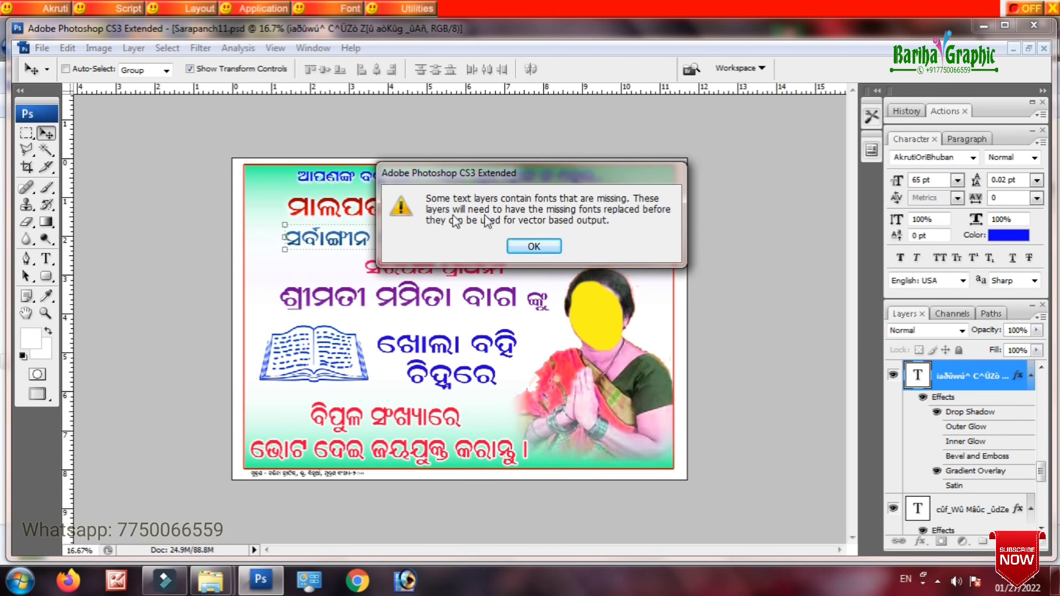
# Step: Dismiss the remaining missing-fonts warnings, starting with Sarapanch11's
pyautogui.click(530, 247)
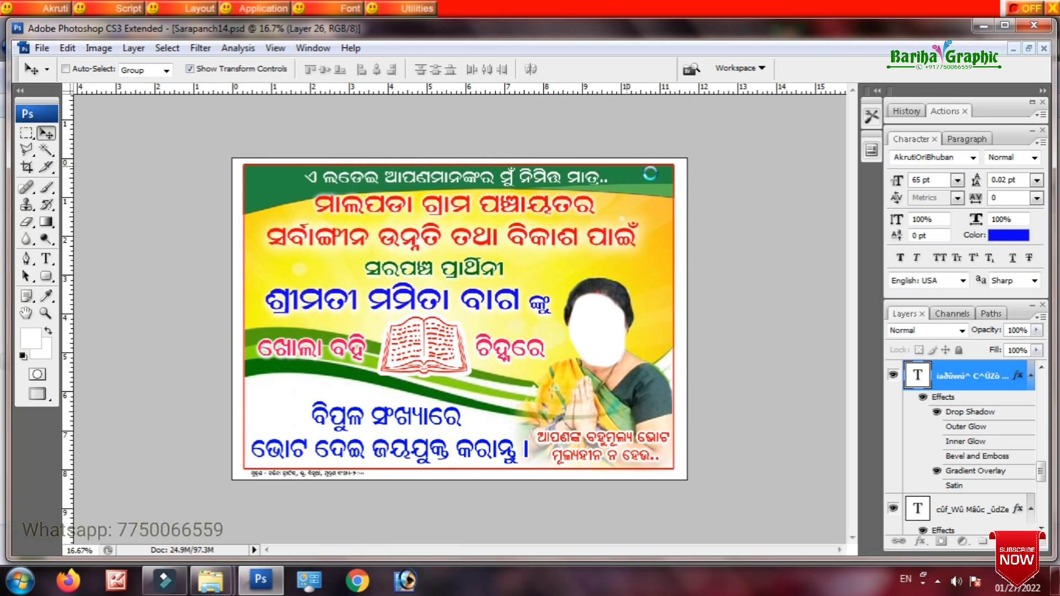
pyautogui.press('Return')
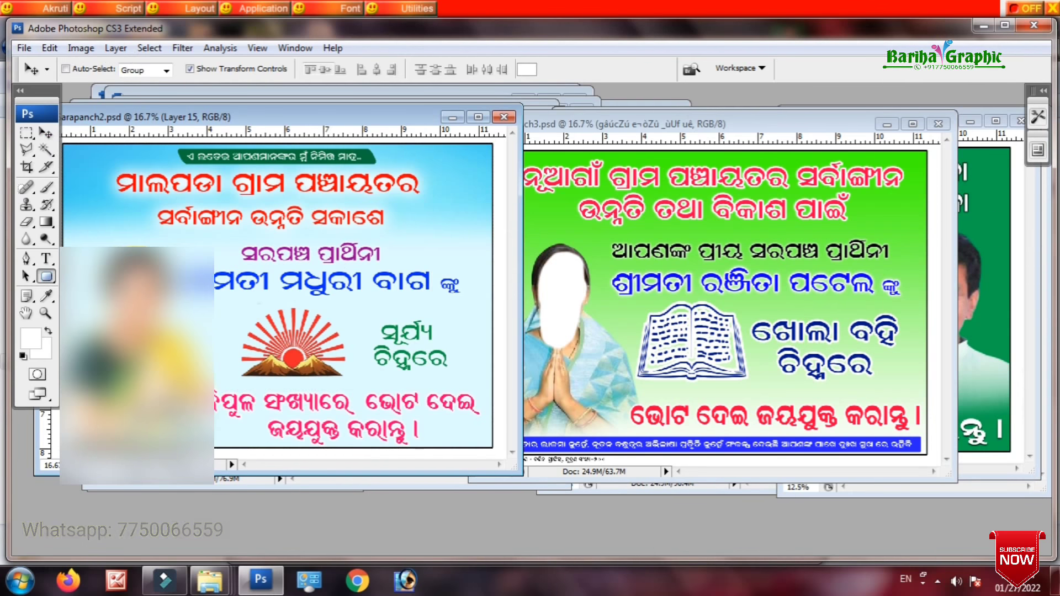
# Step: Bring up the layer's style context menu, then cancel it with Escape
pyautogui.rightClick(421, 257)
pyautogui.press('Escape')
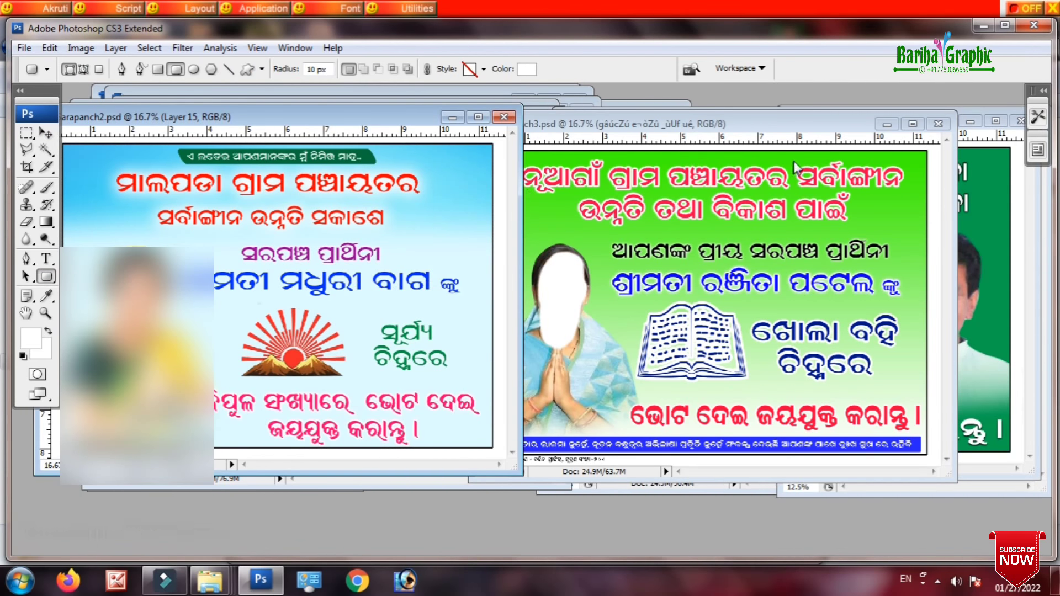